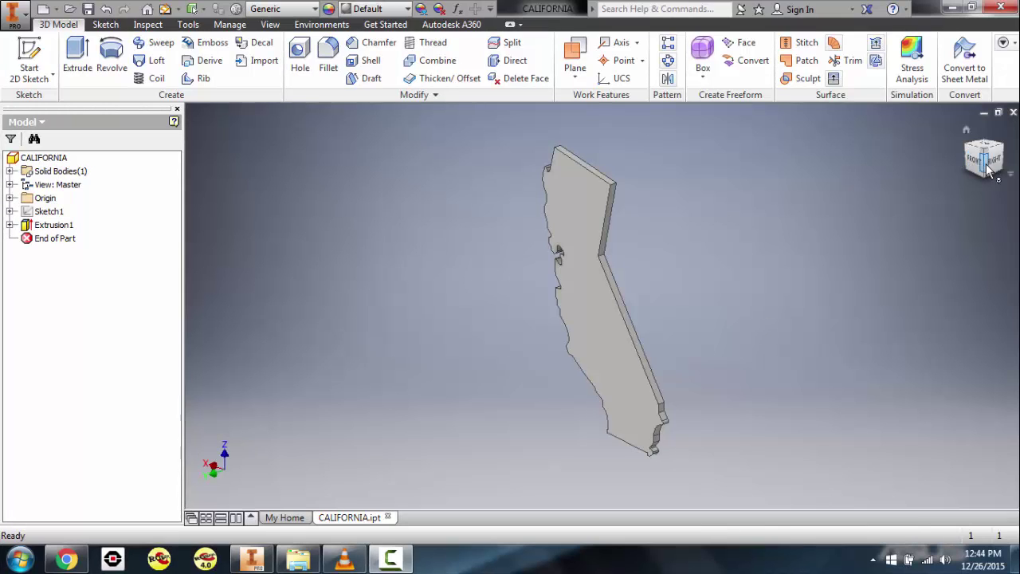
pyautogui.moveTo(991, 167); pyautogui.dragTo(947, 193)
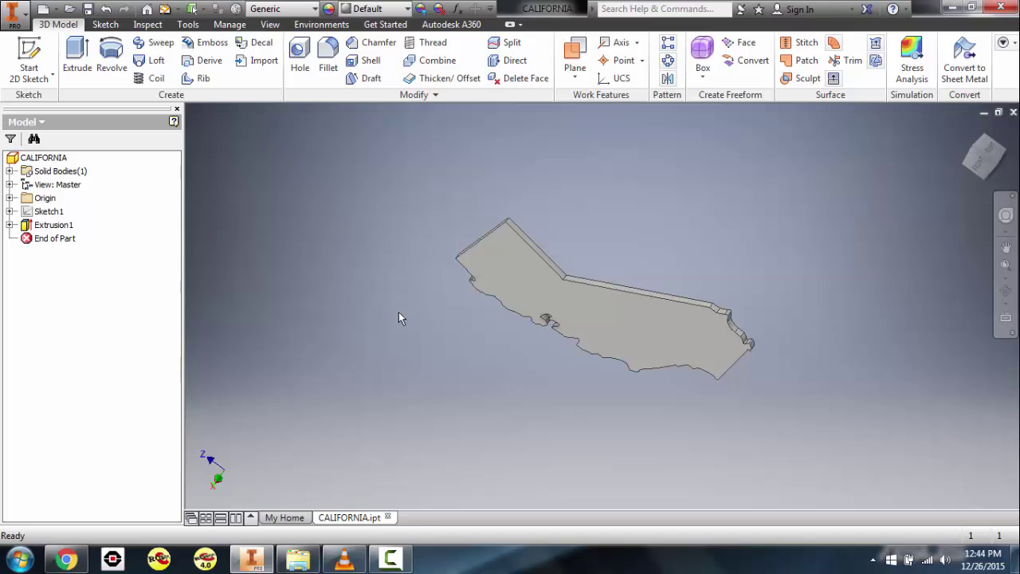
# Switch to Chrome and search Google Images for "octopus outline".
pyautogui.click(72, 558)
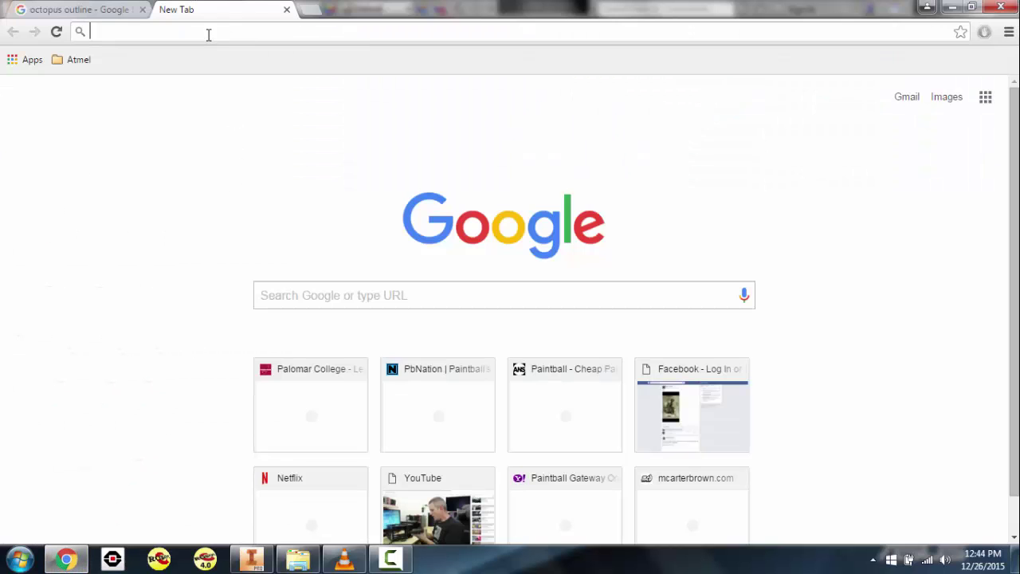
pyautogui.click(326, 297)
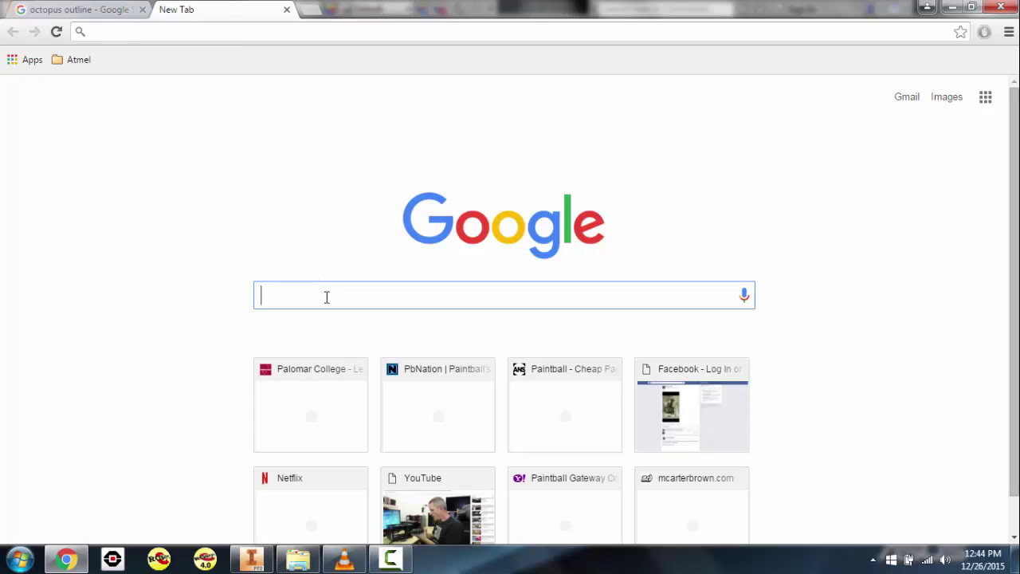
pyautogui.write('octopus')
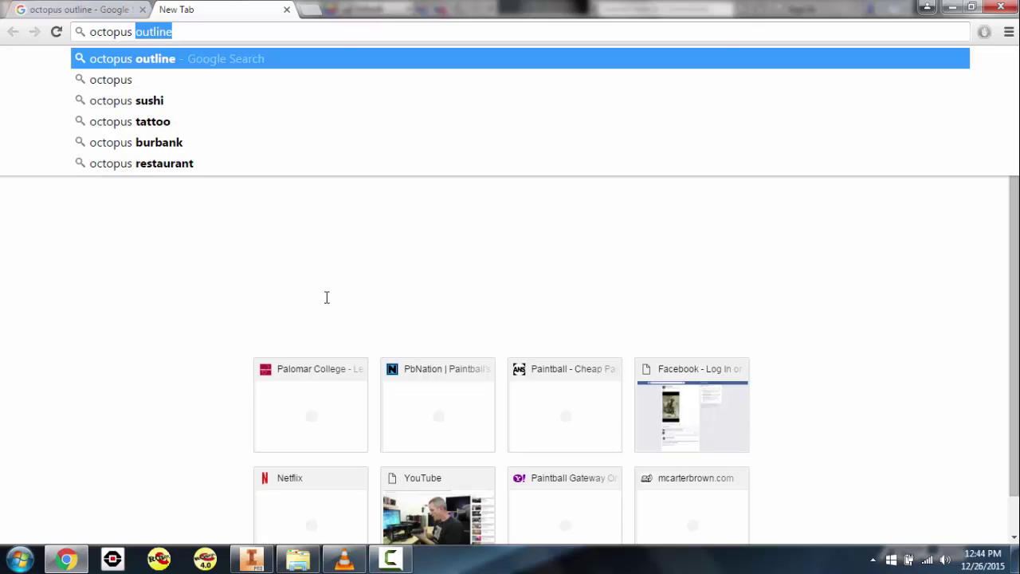
pyautogui.write('outline')
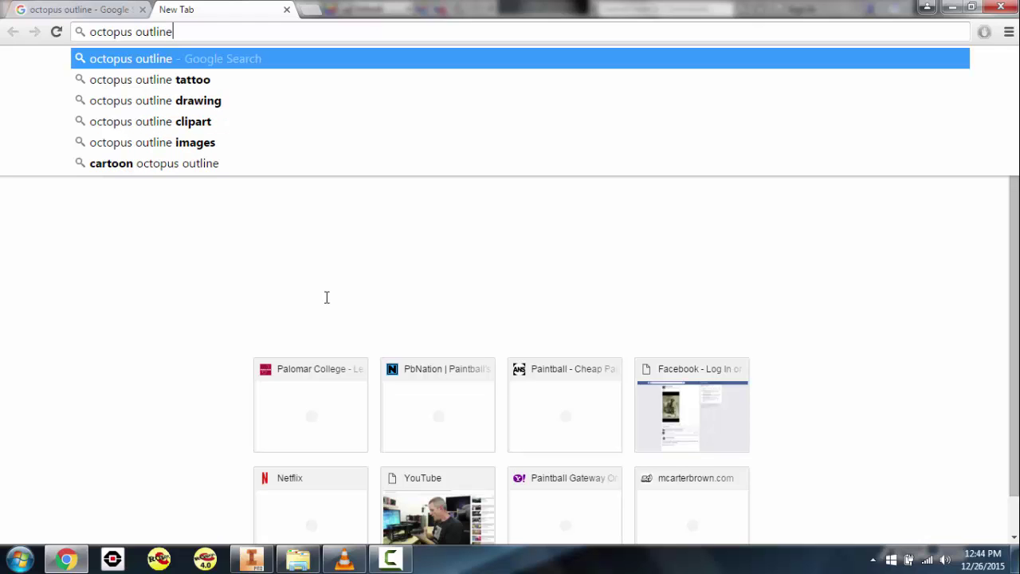
pyautogui.press('Return')
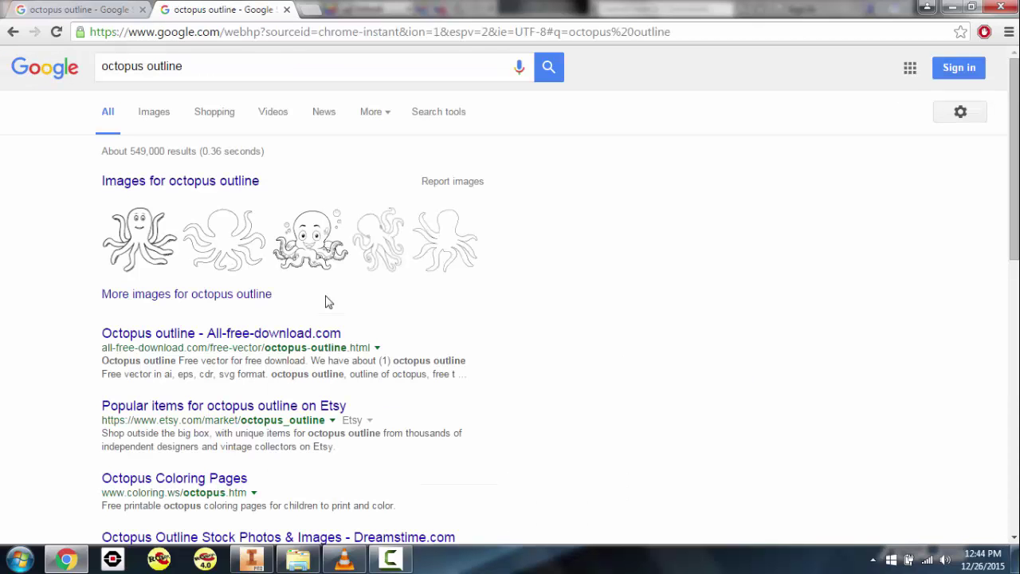
pyautogui.click(160, 116)
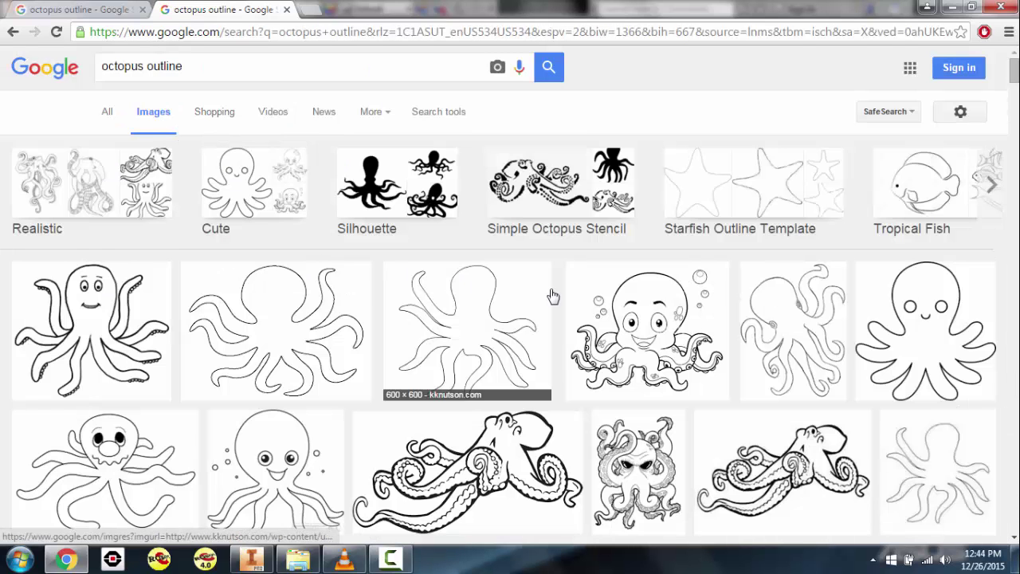
# Save the plain, faceless octopus outline as a GIF on drive G2R (E:), naming it with the owner's surname followed by OCTOPUS.
pyautogui.scroll(-1, 526, 334)
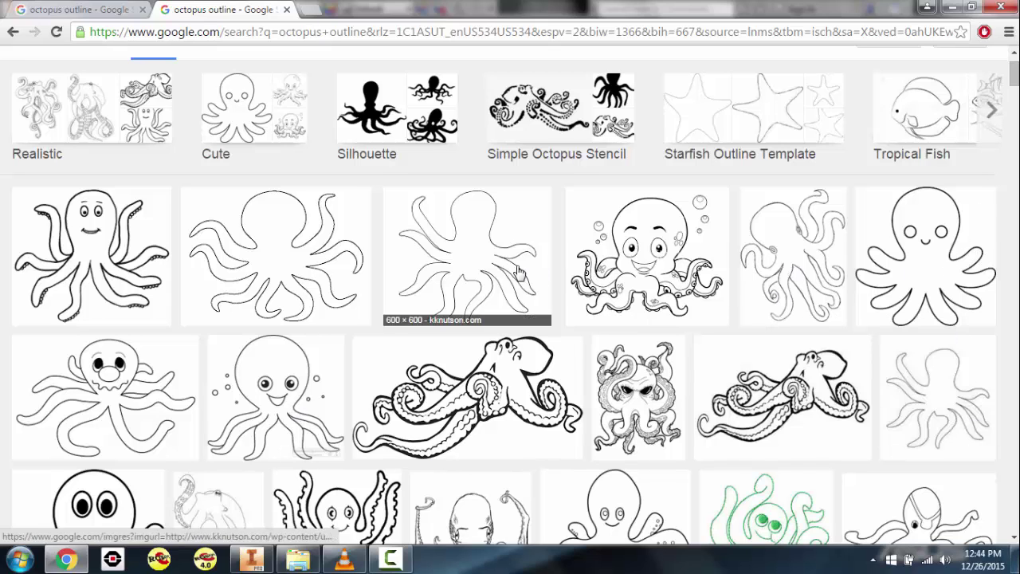
pyautogui.click(283, 263)
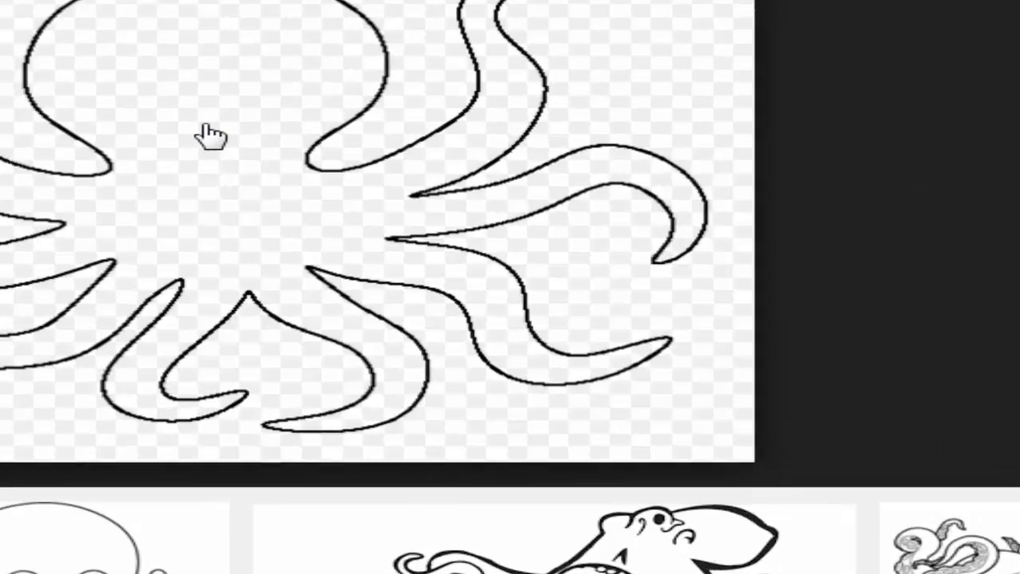
pyautogui.rightClick(337, 232)
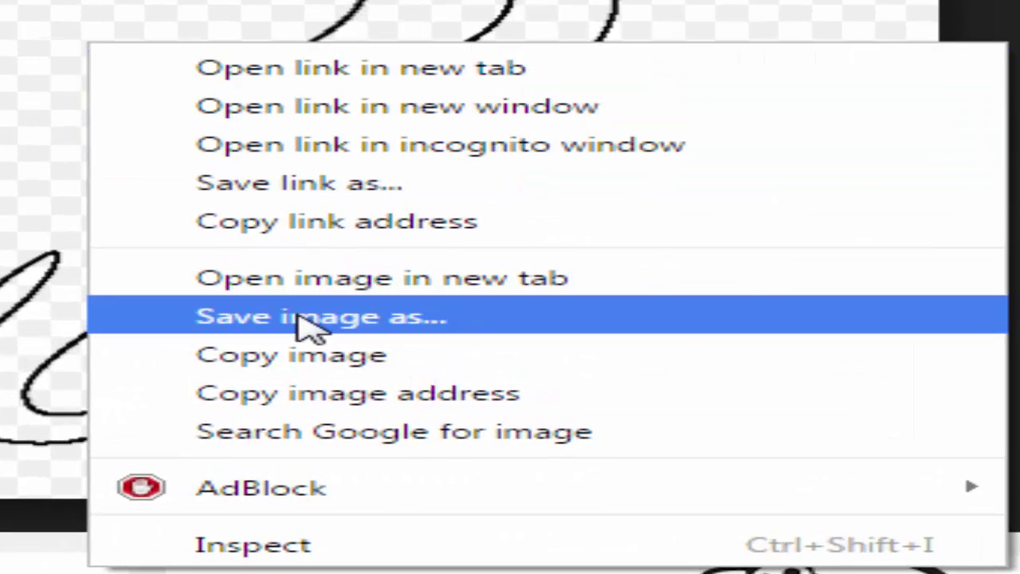
pyautogui.click(311, 327)
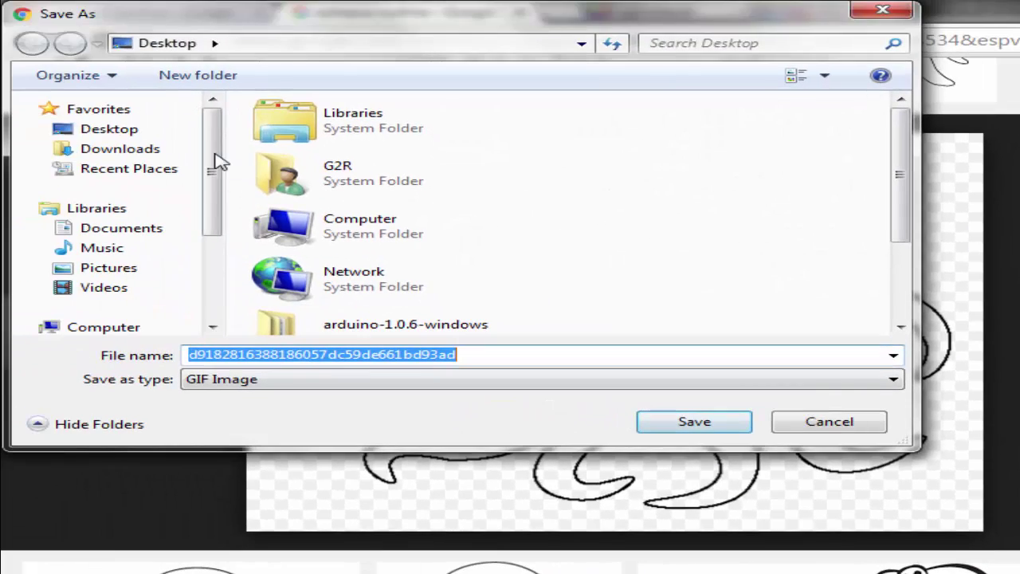
pyautogui.click(128, 131)
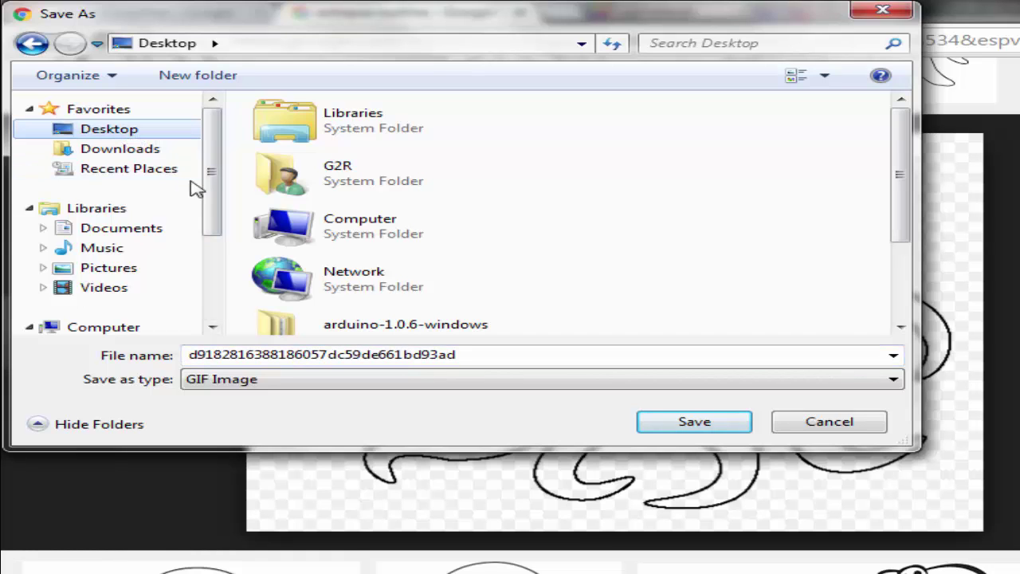
pyautogui.moveTo(217, 167); pyautogui.dragTo(220, 231)
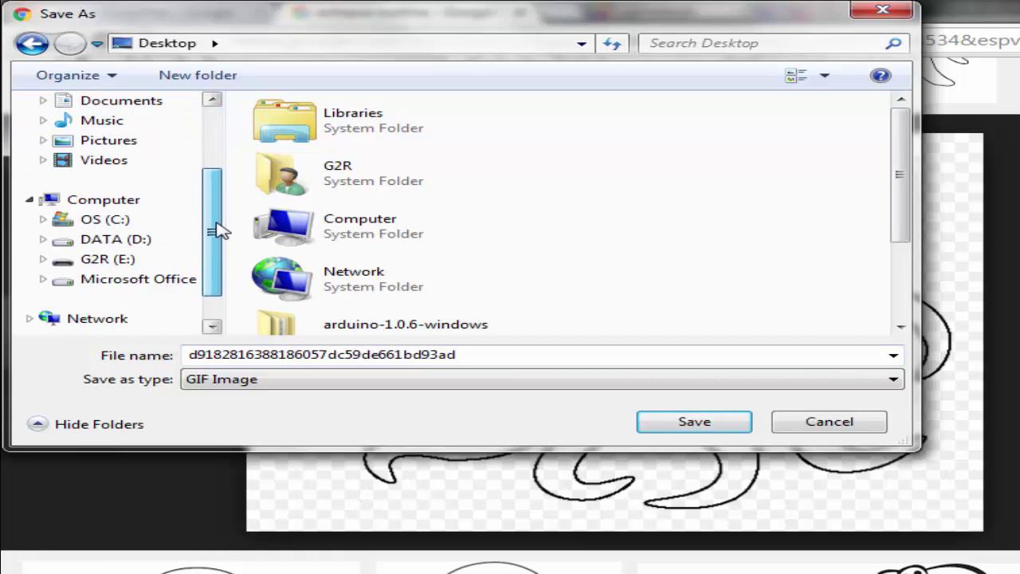
pyautogui.click(97, 261)
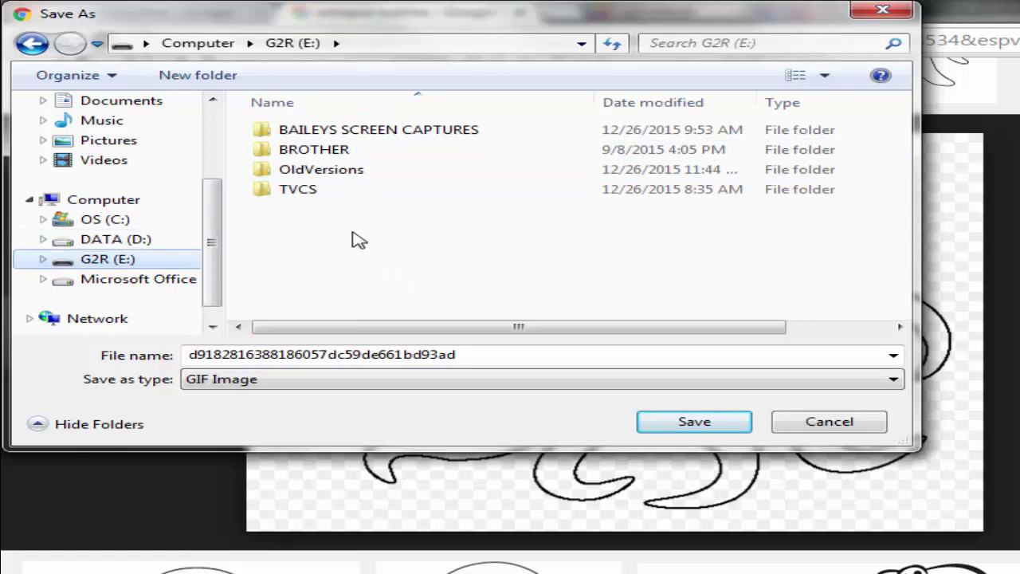
pyautogui.doubleClick(408, 354)
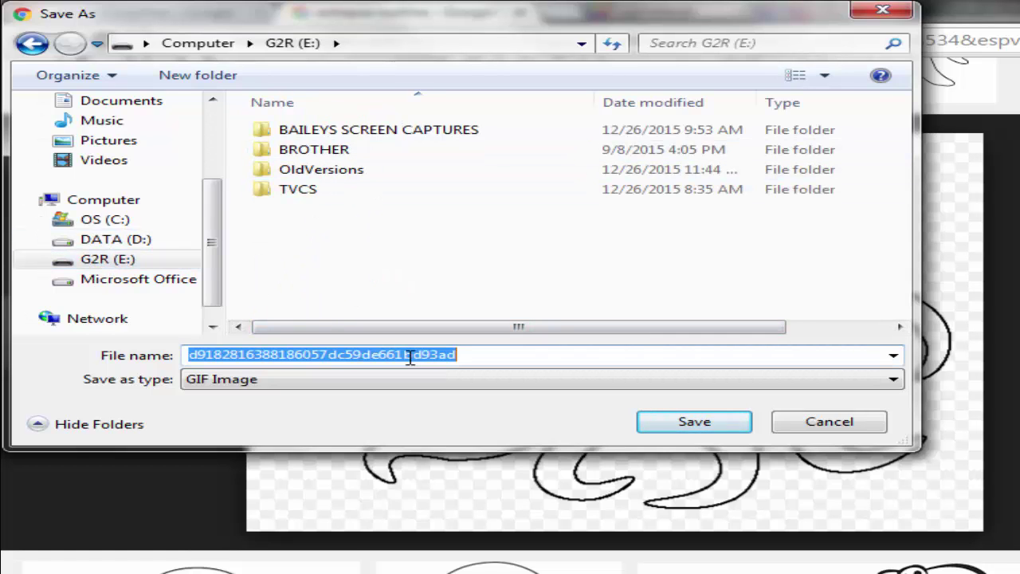
pyautogui.write('B')
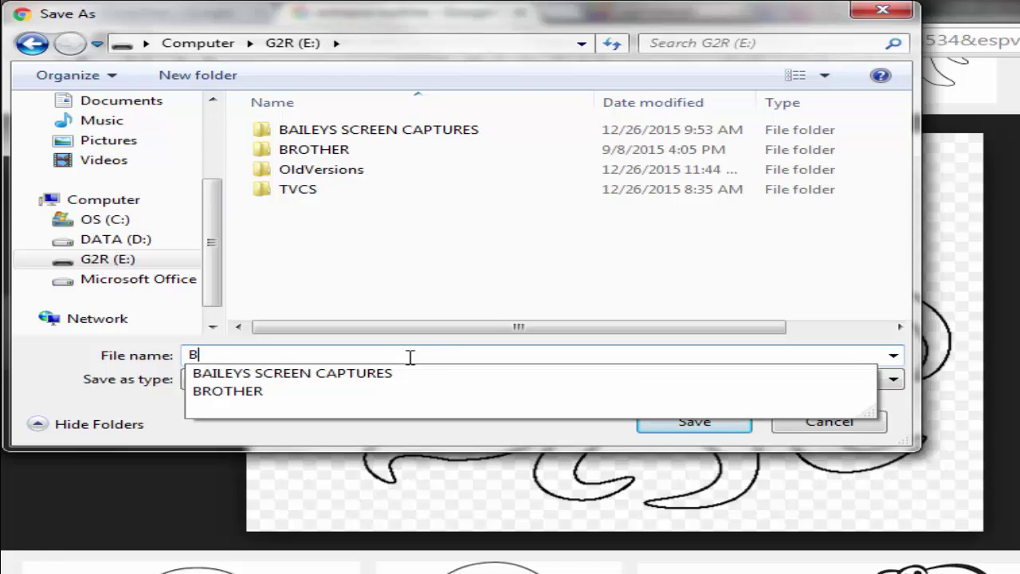
pyautogui.write('AILEY OCTOPUS')
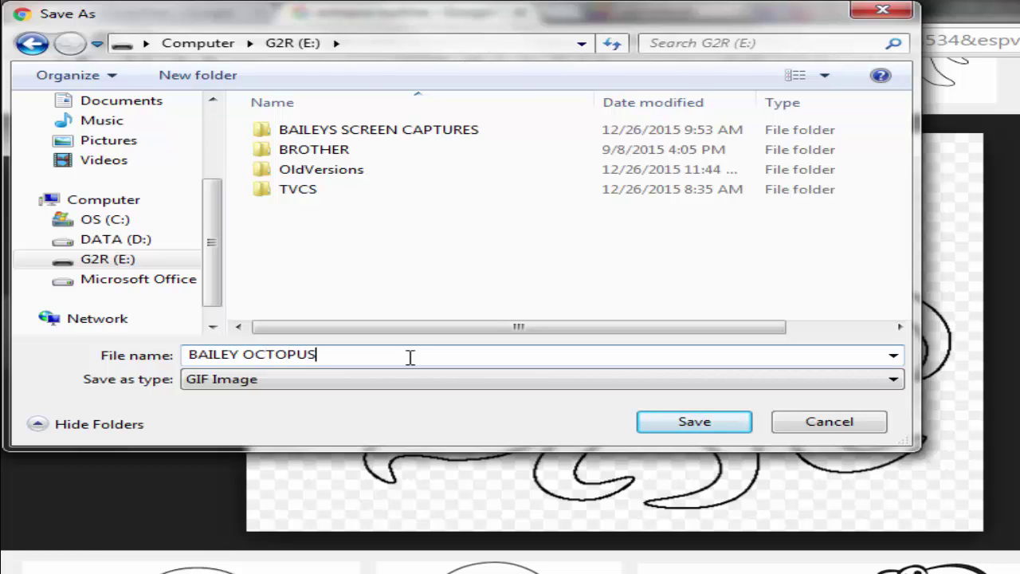
pyautogui.click(679, 425)
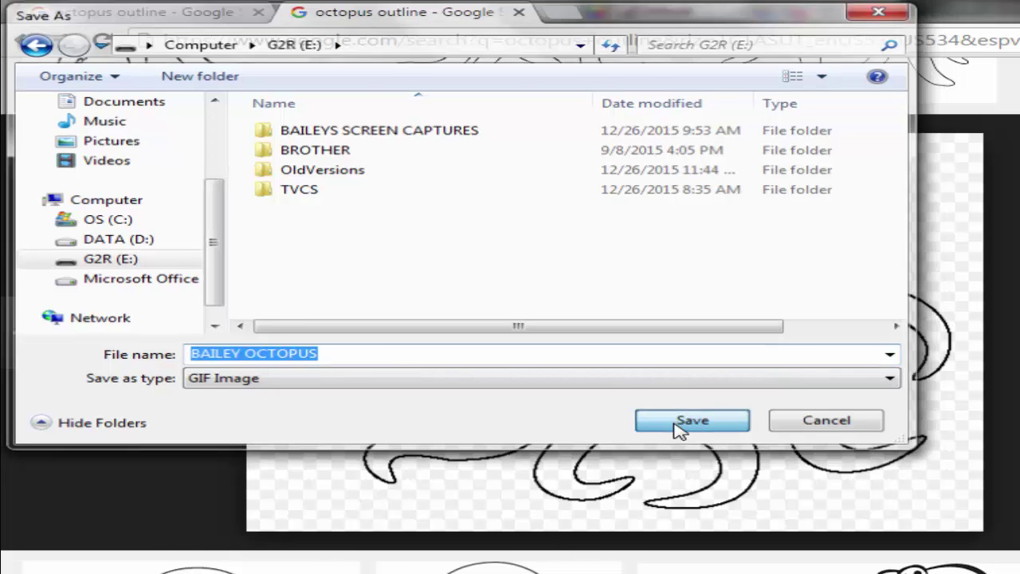
# Switch to Autodesk Inventor and create a new part from the metric Standard (mm).ipt template.
pyautogui.scroll(-1, 765, 506)
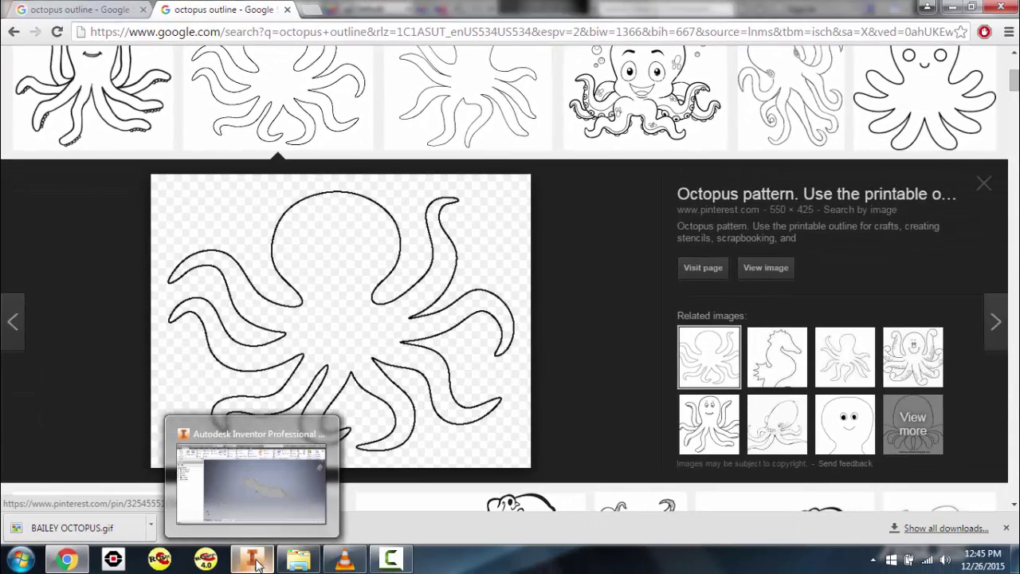
pyautogui.click(249, 446)
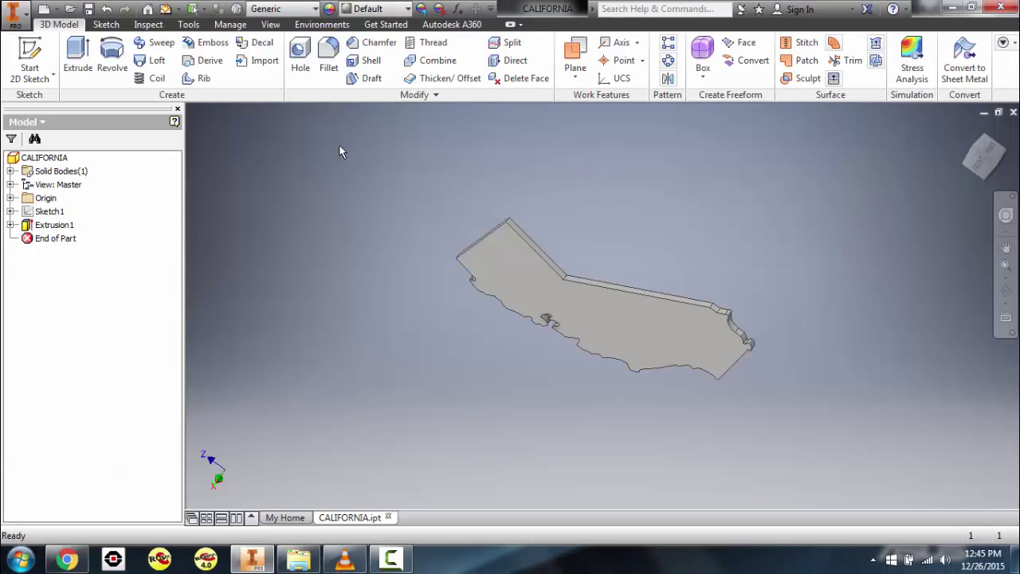
pyautogui.click(18, 14)
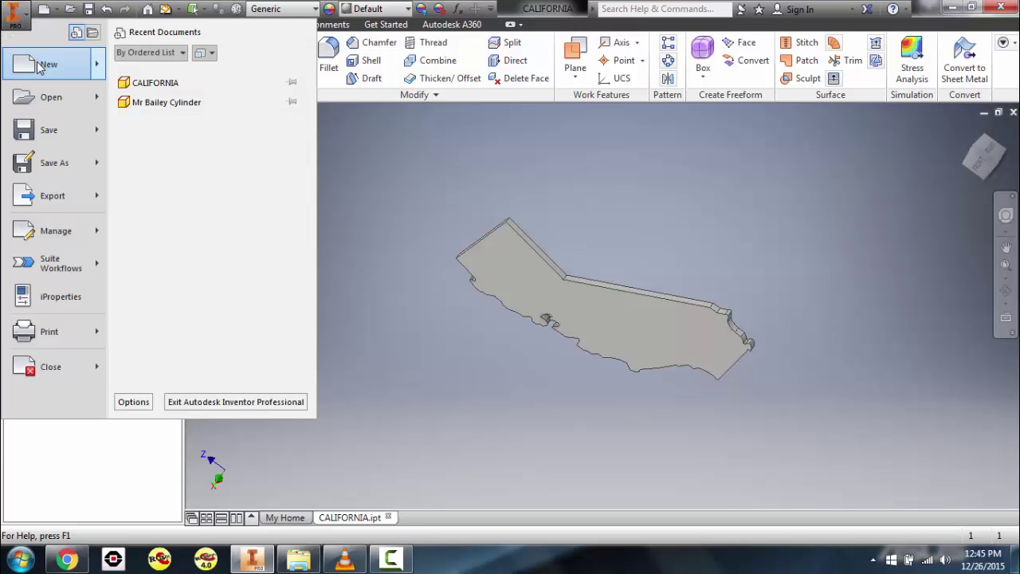
pyautogui.click(37, 63)
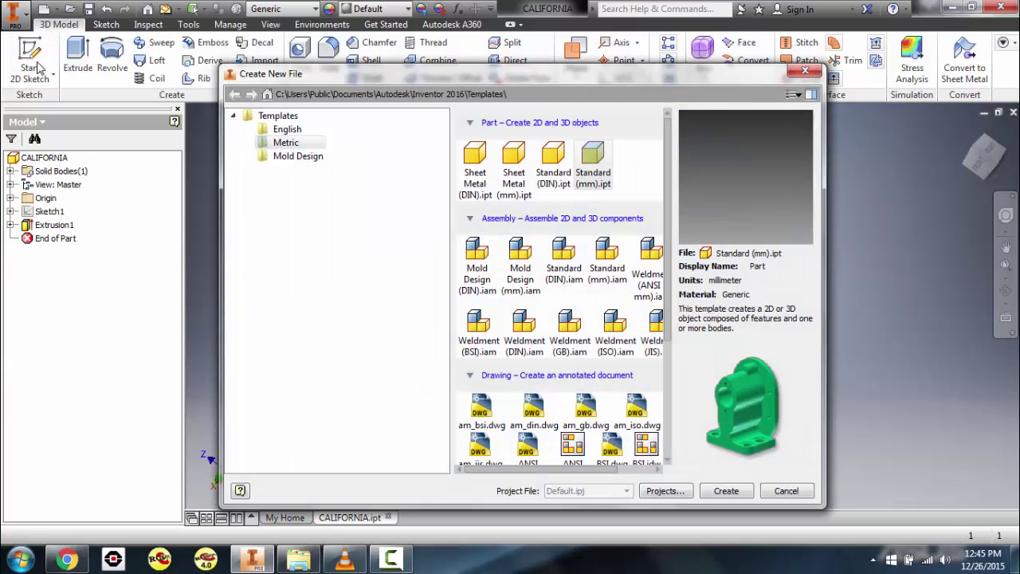
pyautogui.click(286, 143)
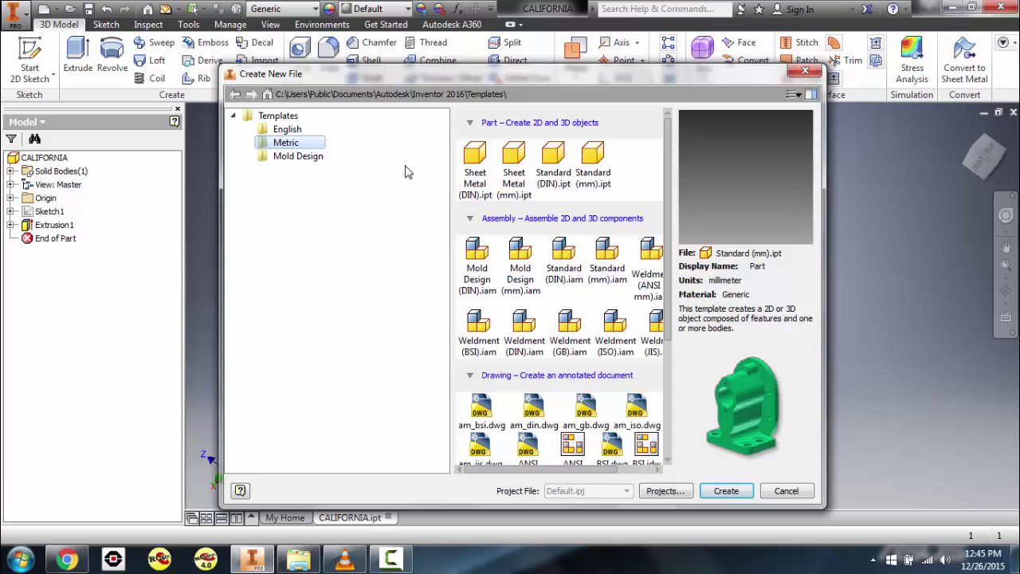
pyautogui.doubleClick(598, 160)
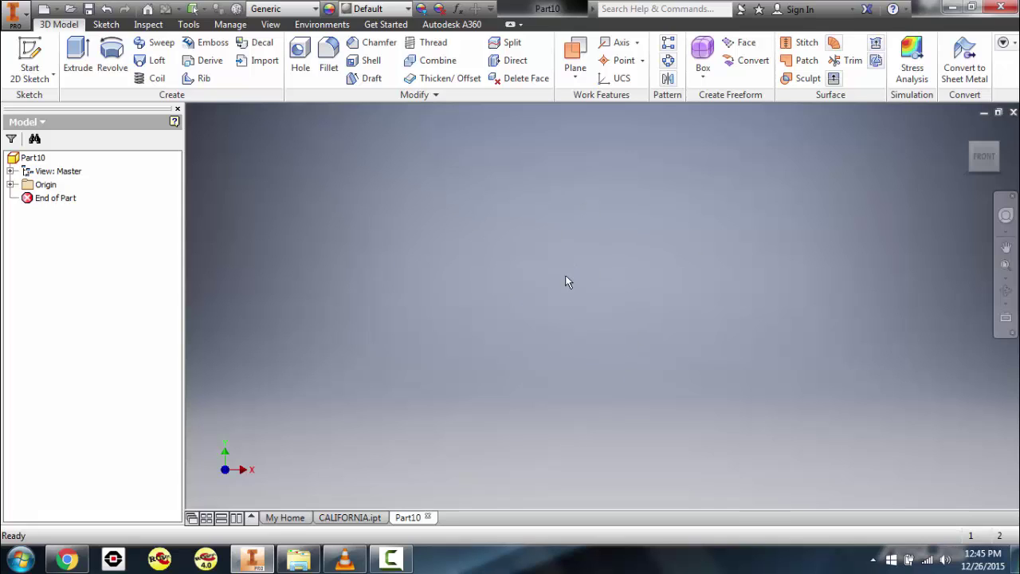
# Start a 2D sketch on the XY plane and insert the octopus outline GIF stored on the Desktop.
pyautogui.click(31, 51)
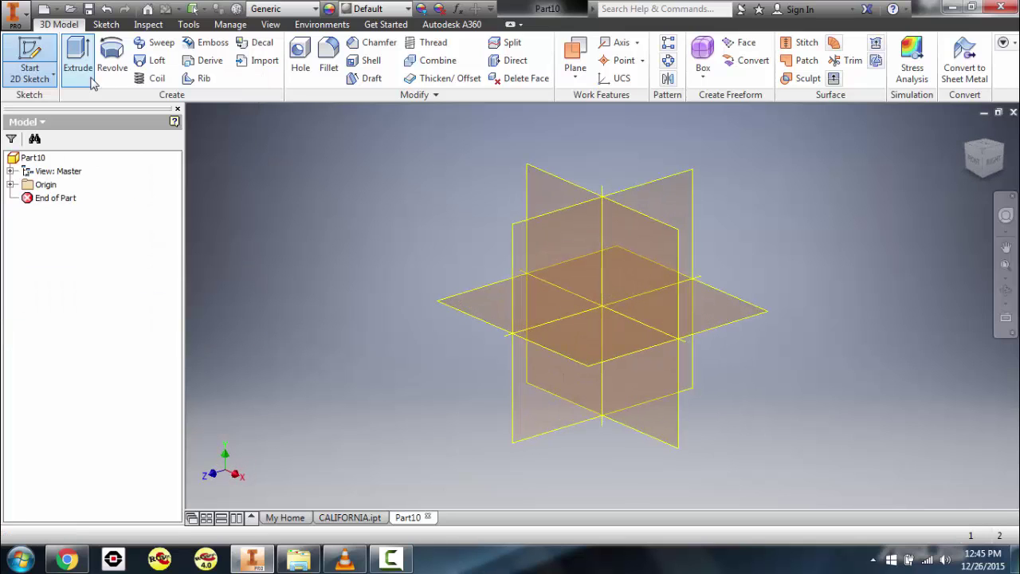
pyautogui.click(536, 179)
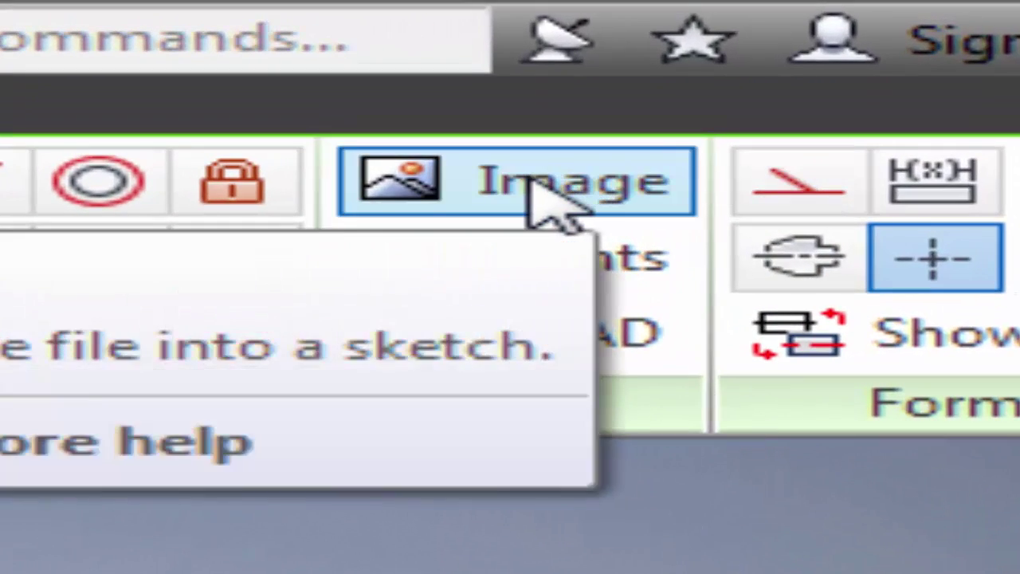
pyautogui.click(546, 199)
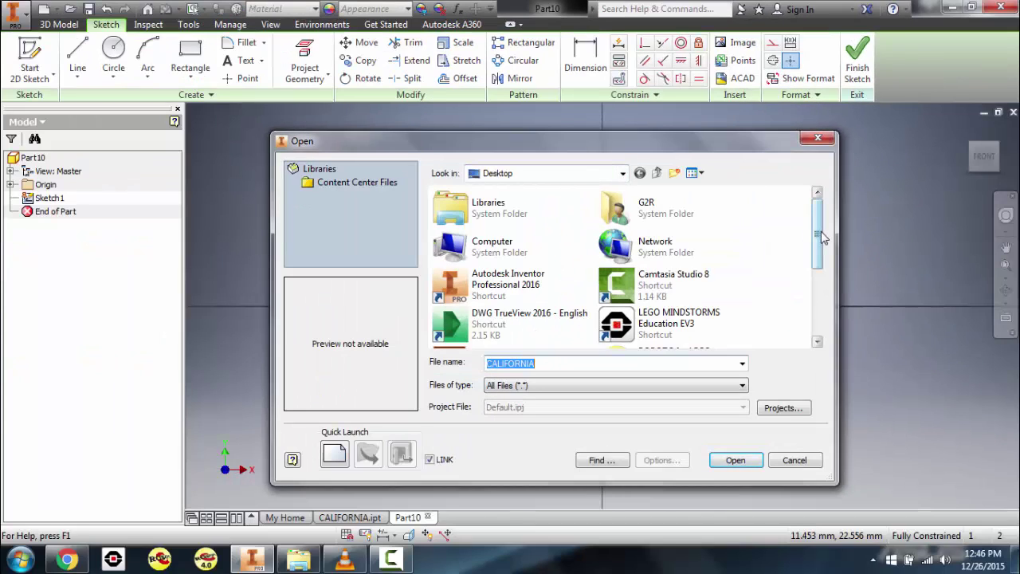
pyautogui.moveTo(821, 234); pyautogui.dragTo(821, 301)
pyautogui.doubleClick(517, 331)
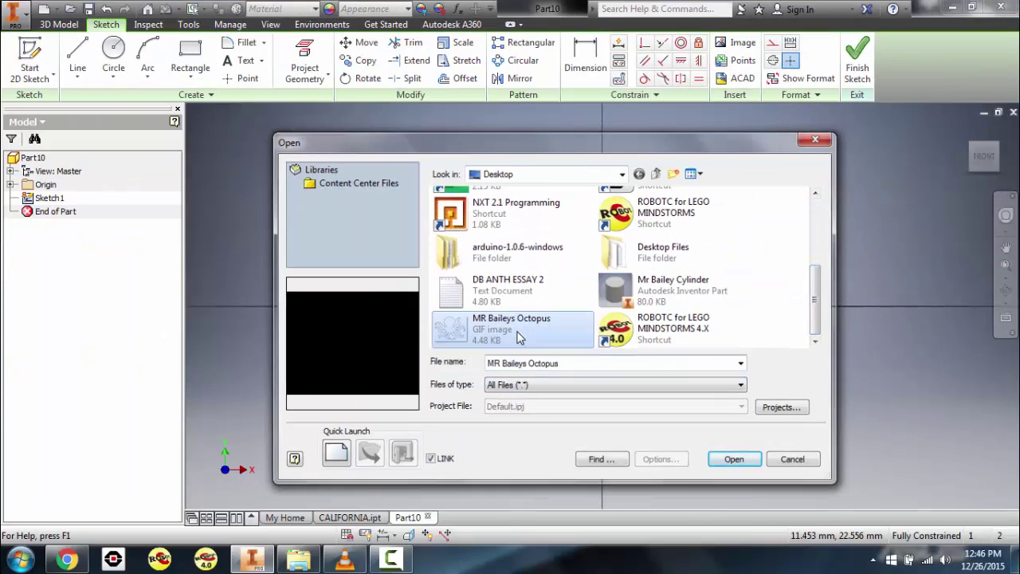
# Place the octopus image with its upper-left corner on the sketch origin and finish the sketch.
pyautogui.scroll(3, 535, 252)
pyautogui.scroll(-3, 534, 252)
pyautogui.scroll(1, 535, 251)
pyautogui.moveTo(535, 251)
pyautogui.mouseDown(button='middle')
pyautogui.moveTo(489, 198)
pyautogui.moveTo(330, 141)
pyautogui.mouseUp(button='middle')
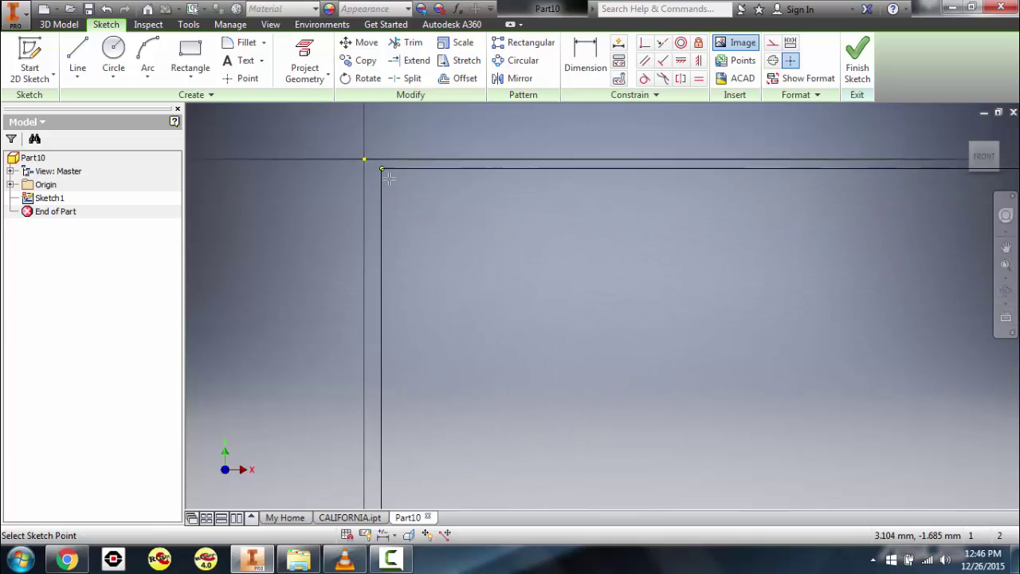
pyautogui.scroll(-3, 387, 213)
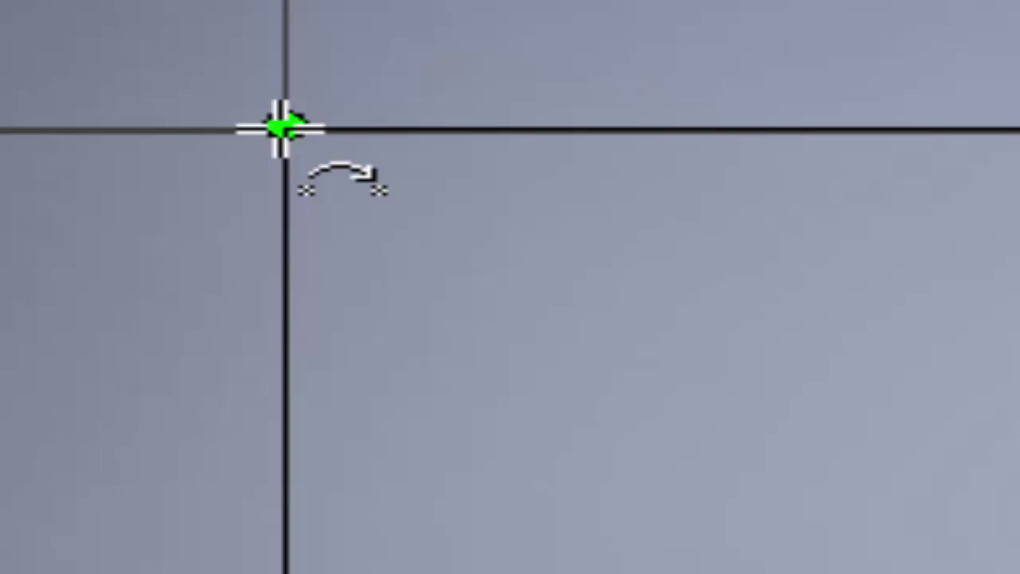
pyautogui.click(280, 128)
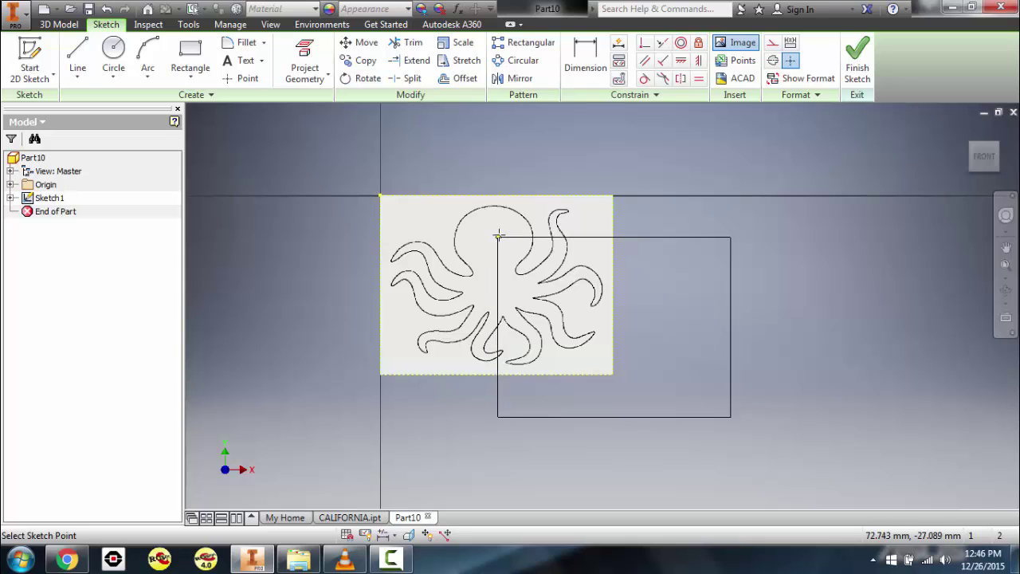
pyautogui.press('Escape')
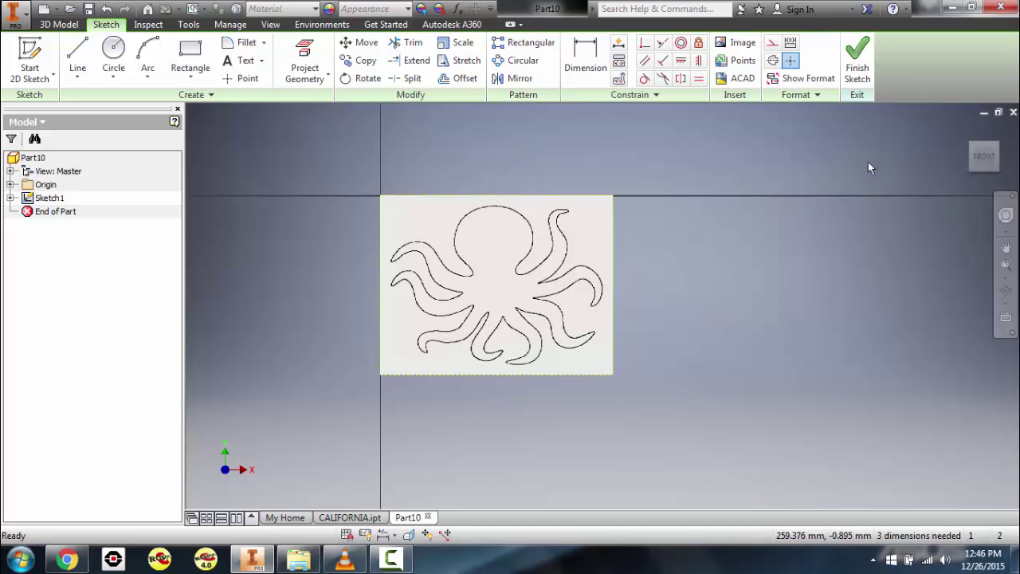
pyautogui.click(866, 70)
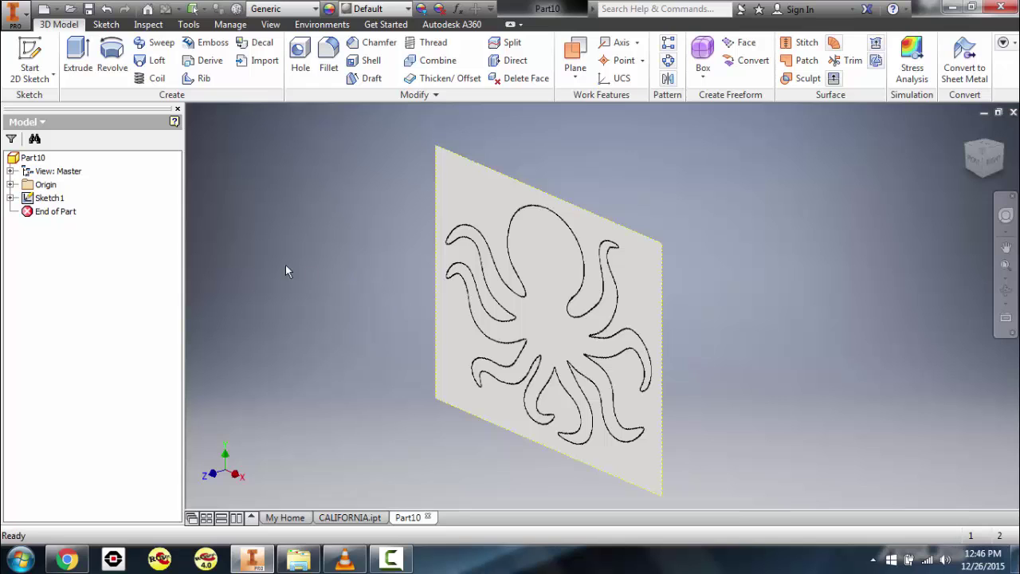
# Start a second 2D sketch on the XY plane, over the placed octopus image.
pyautogui.click(29, 52)
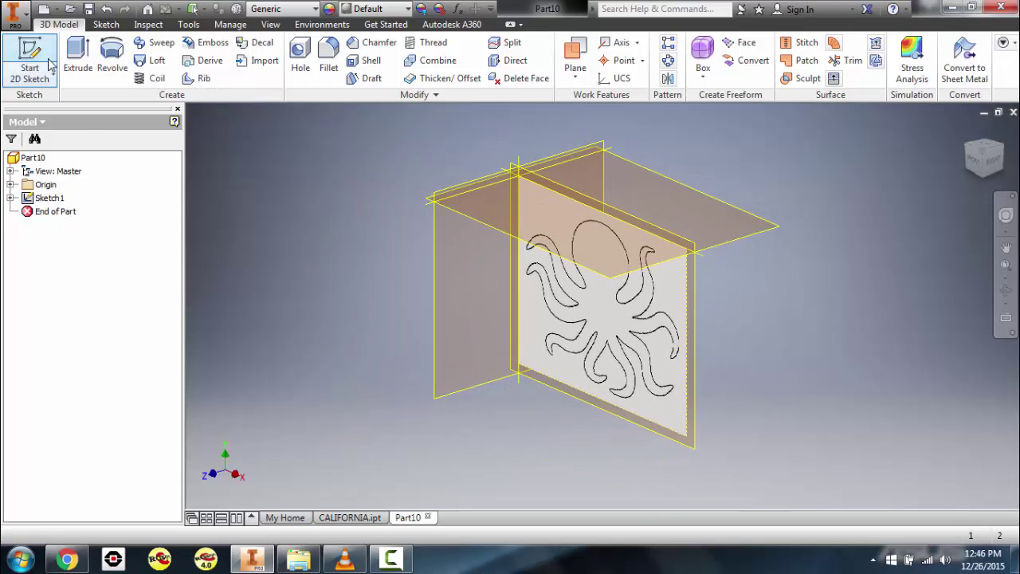
pyautogui.click(684, 429)
pyautogui.press('F2')
pyautogui.moveTo(741, 356); pyautogui.dragTo(617, 271)
pyautogui.scroll(1, 587, 274)
pyautogui.scroll(-4, 584, 266)
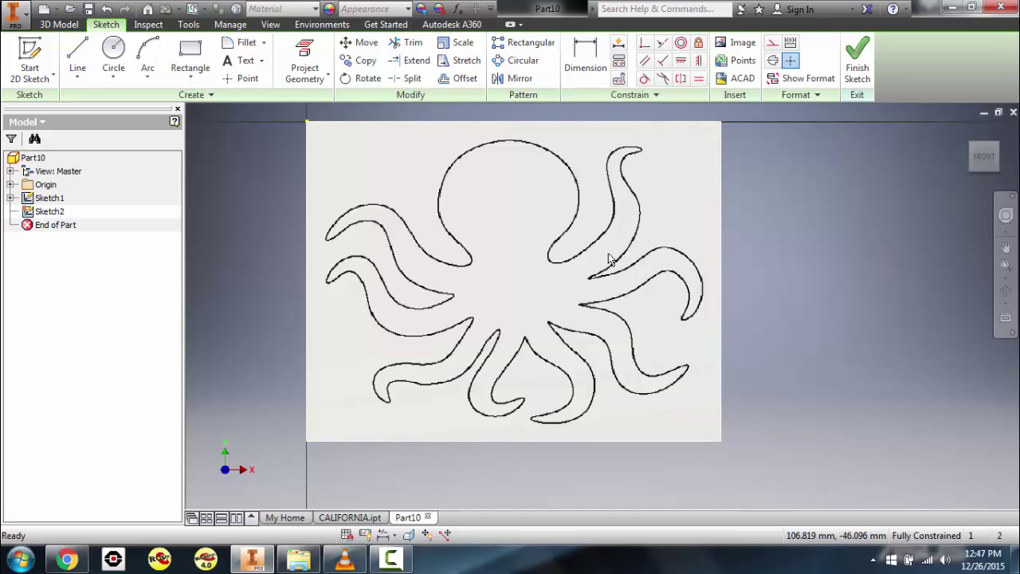
# Draw a three-point arc of about 9 mm radius from the upper-right tentacle's tip along its top edge.
pyautogui.click(152, 81)
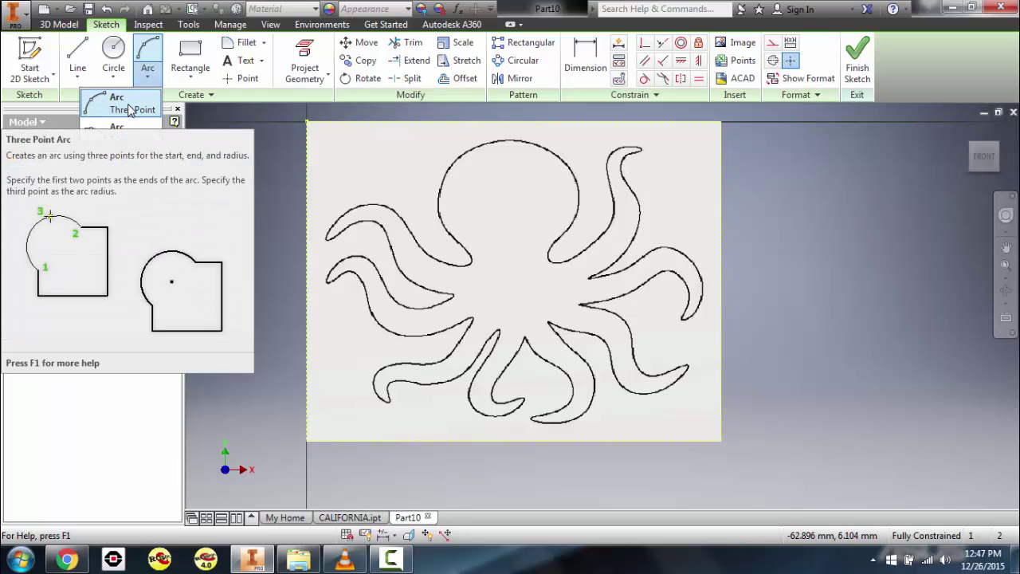
pyautogui.click(130, 109)
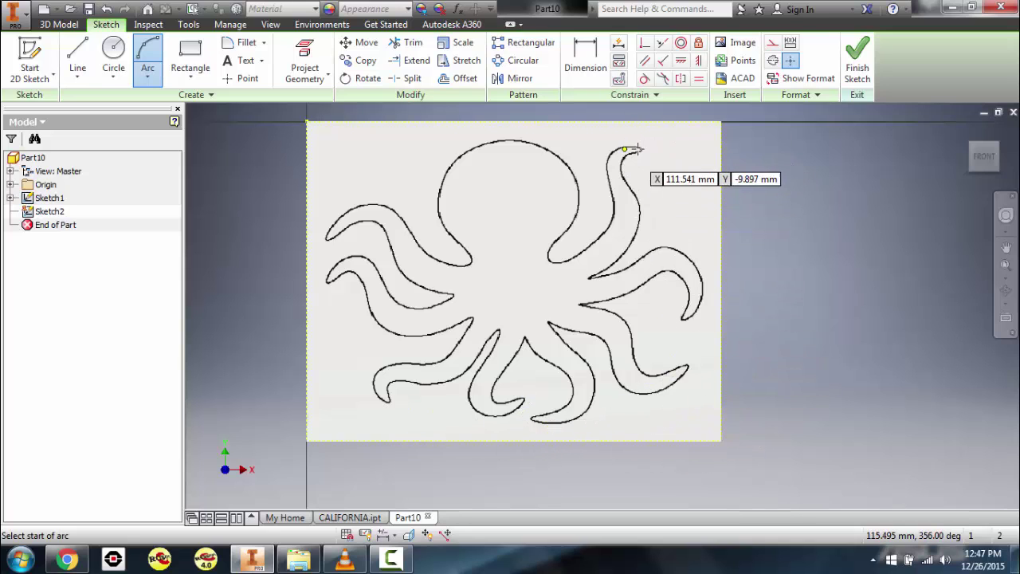
pyautogui.scroll(5, 634, 150)
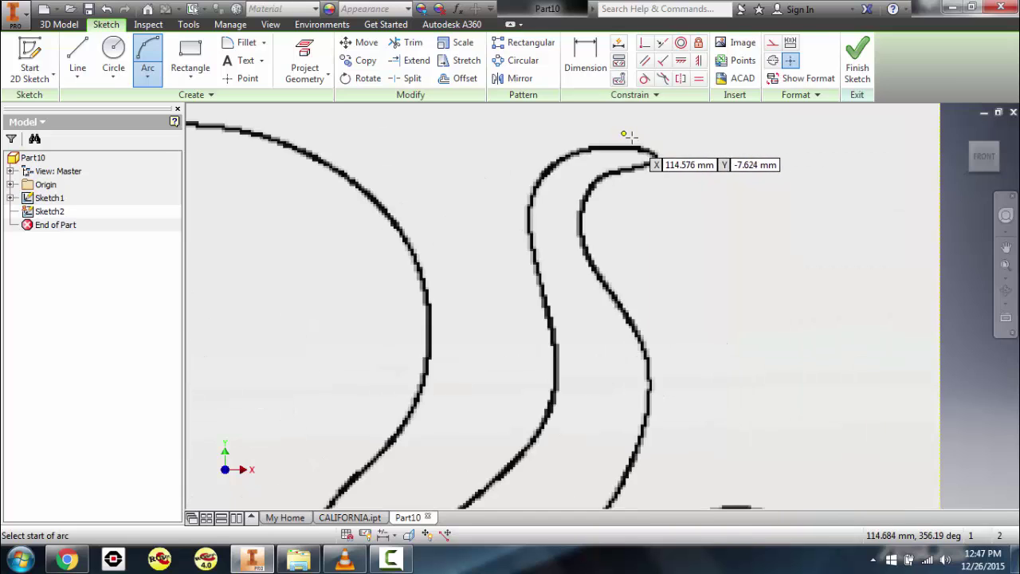
pyautogui.scroll(6, 629, 136)
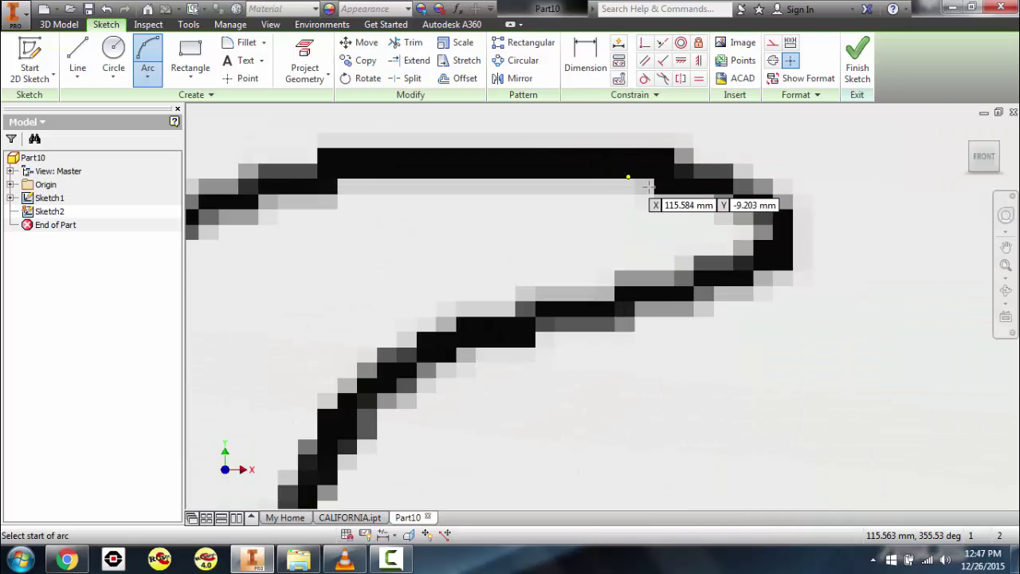
pyautogui.scroll(-3, 500, 165)
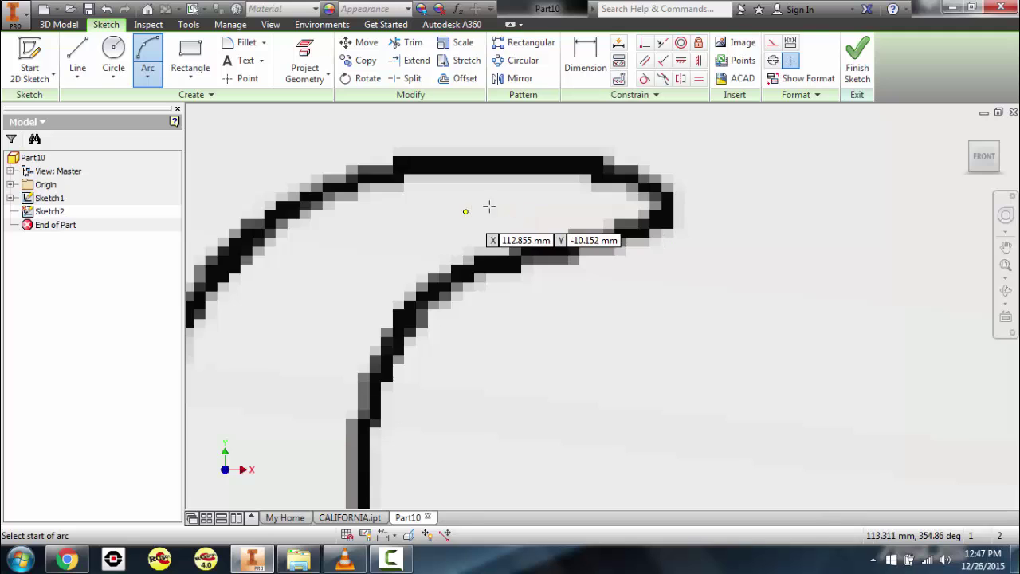
pyautogui.click(673, 209)
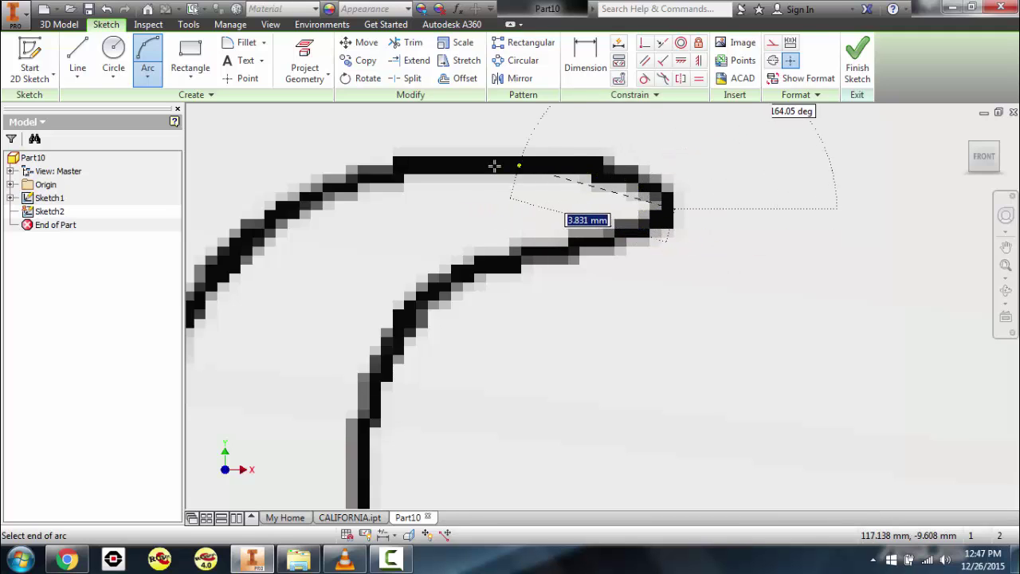
pyautogui.click(371, 175)
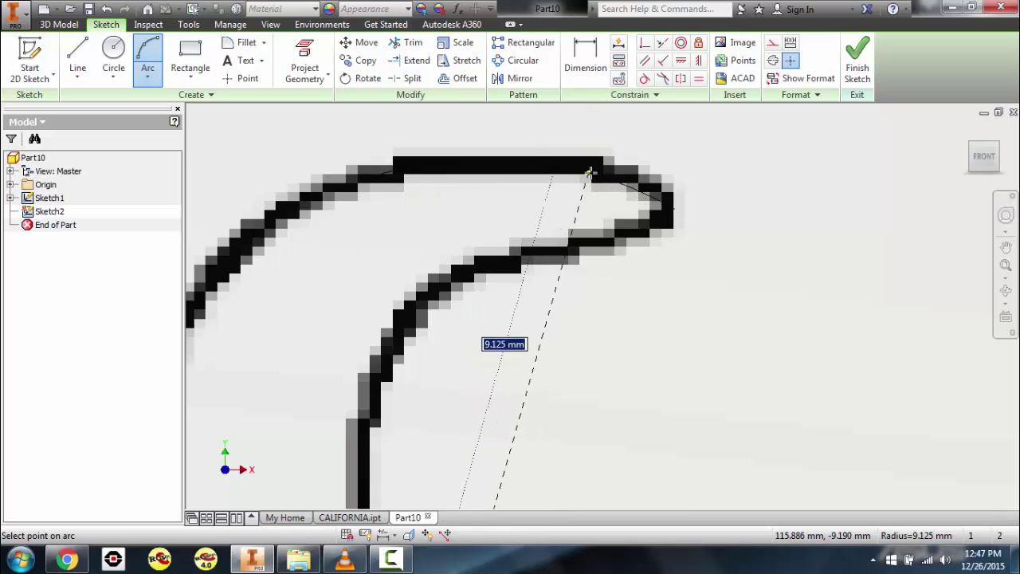
pyautogui.click(594, 174)
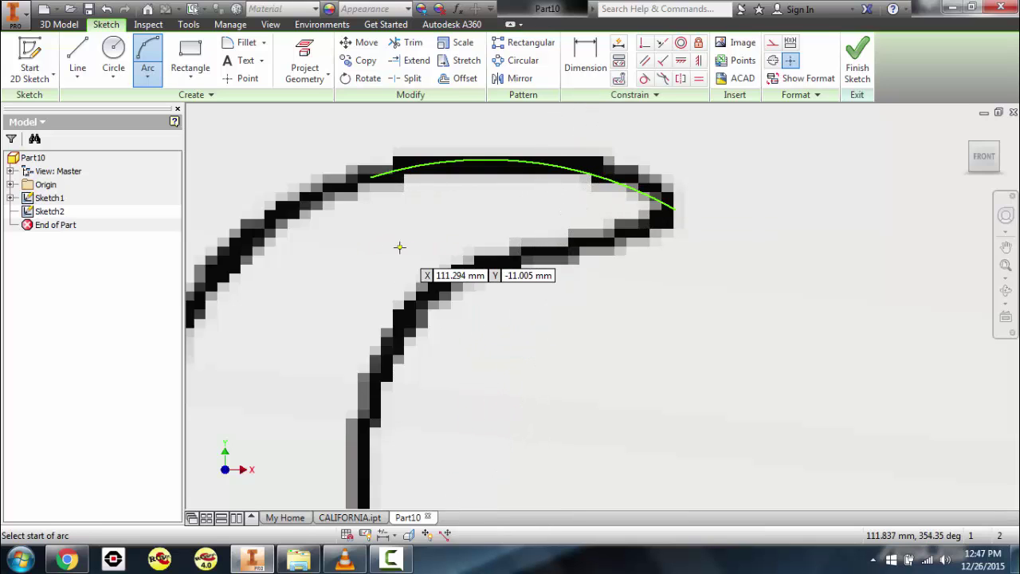
# Add a three-point arc from the first arc's inner end, following the tentacle's outer bend down to its vertical stretch.
pyautogui.moveTo(404, 311)
pyautogui.mouseDown(button='middle')
pyautogui.moveTo(467, 243)
pyautogui.moveTo(483, 244)
pyautogui.mouseUp(button='middle')
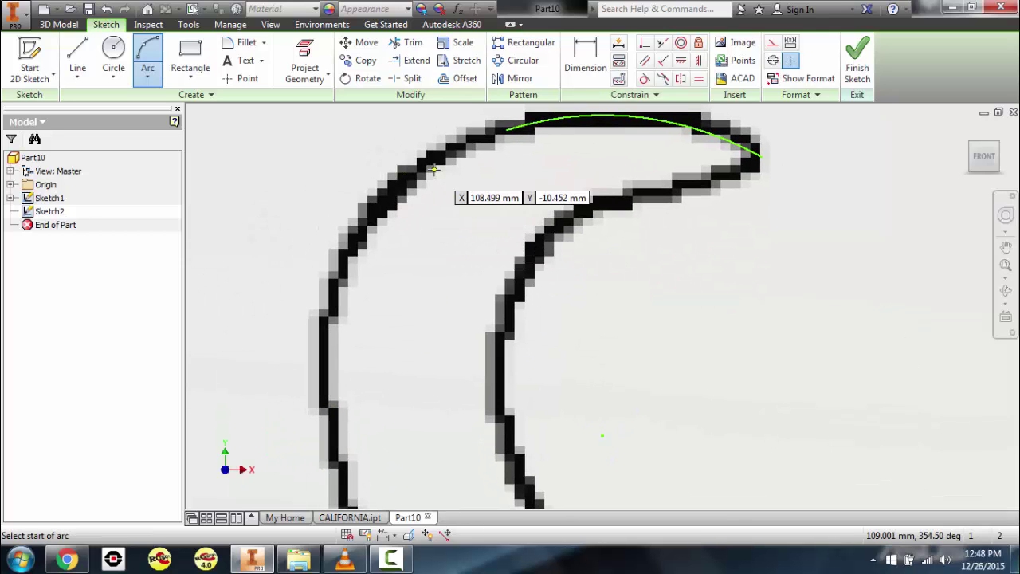
pyautogui.scroll(2, 433, 156)
pyautogui.scroll(-2, 463, 160)
pyautogui.moveTo(462, 159); pyautogui.dragTo(482, 200, button='middle')
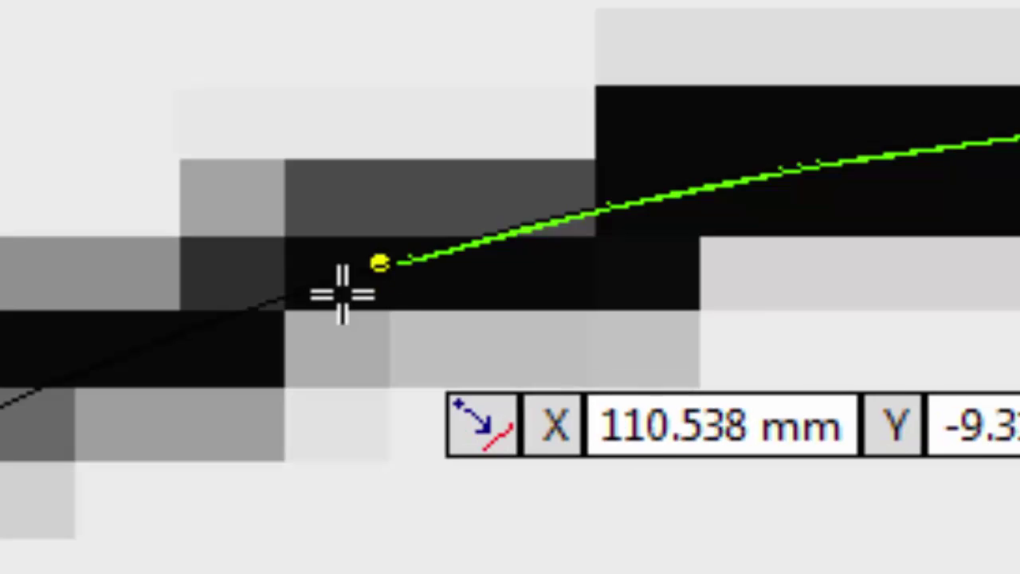
pyautogui.click(399, 259)
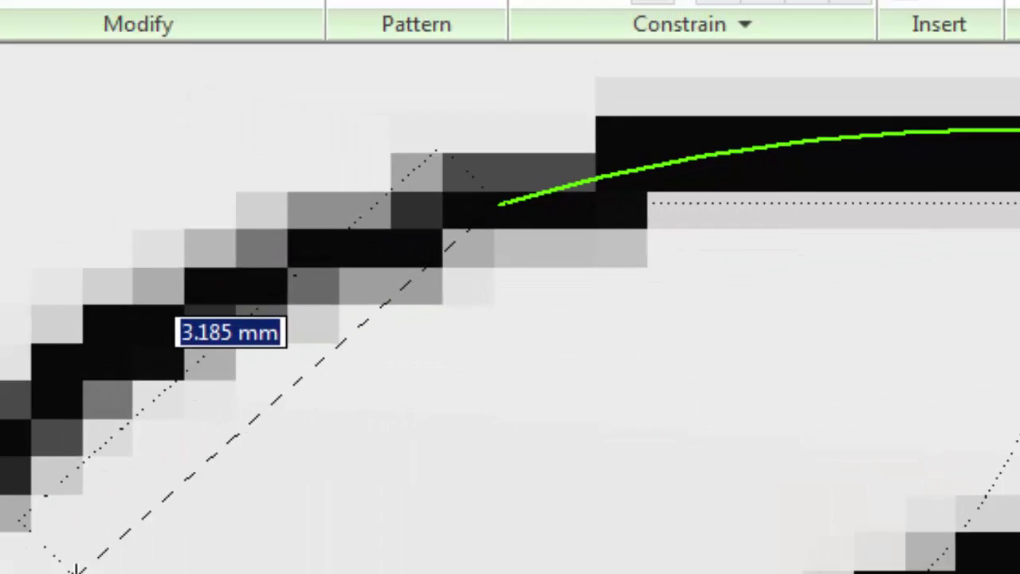
pyautogui.press('F2')
pyautogui.moveTo(520, 246); pyautogui.dragTo(541, 230)
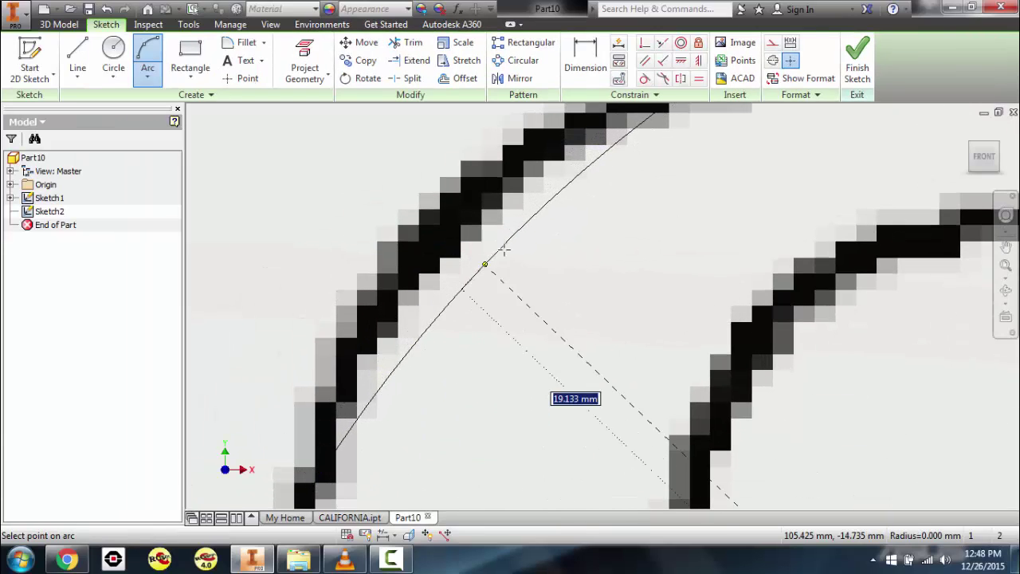
pyautogui.press('F2')
pyautogui.moveTo(547, 223); pyautogui.dragTo(474, 303)
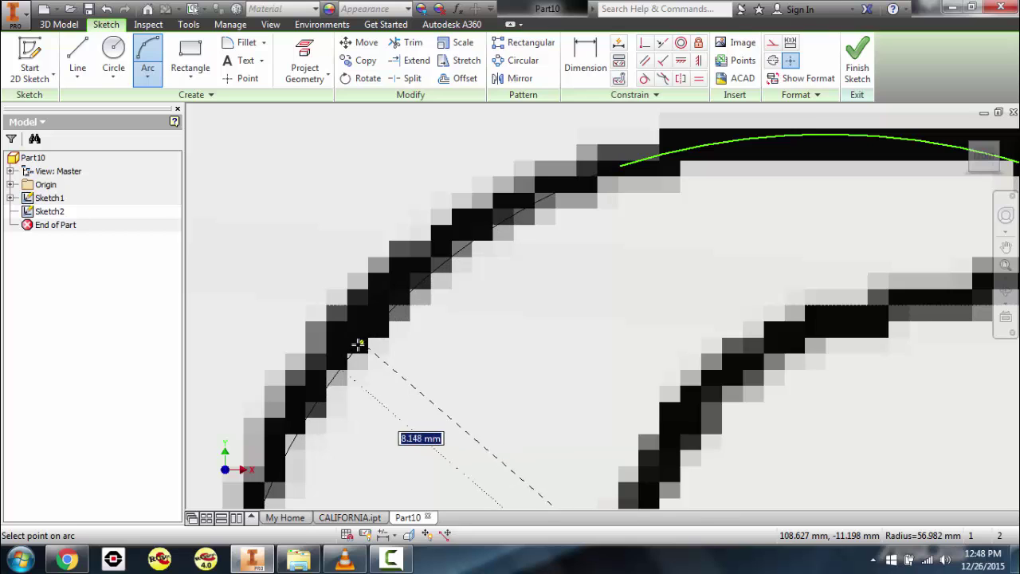
pyautogui.click(345, 343)
# Continue the trace down the tentacle's left edge with a three-point arc spanning about 4.9 mm from the bend arc's lower end.
pyautogui.scroll(-5, 417, 422)
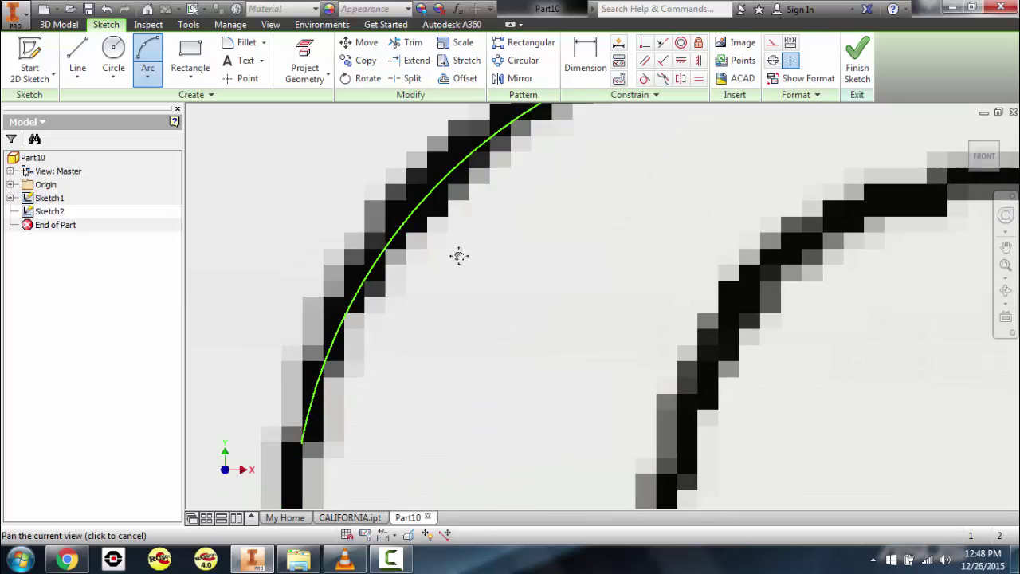
pyautogui.press('F2')
pyautogui.moveTo(398, 437); pyautogui.dragTo(405, 284)
pyautogui.scroll(5, 407, 239)
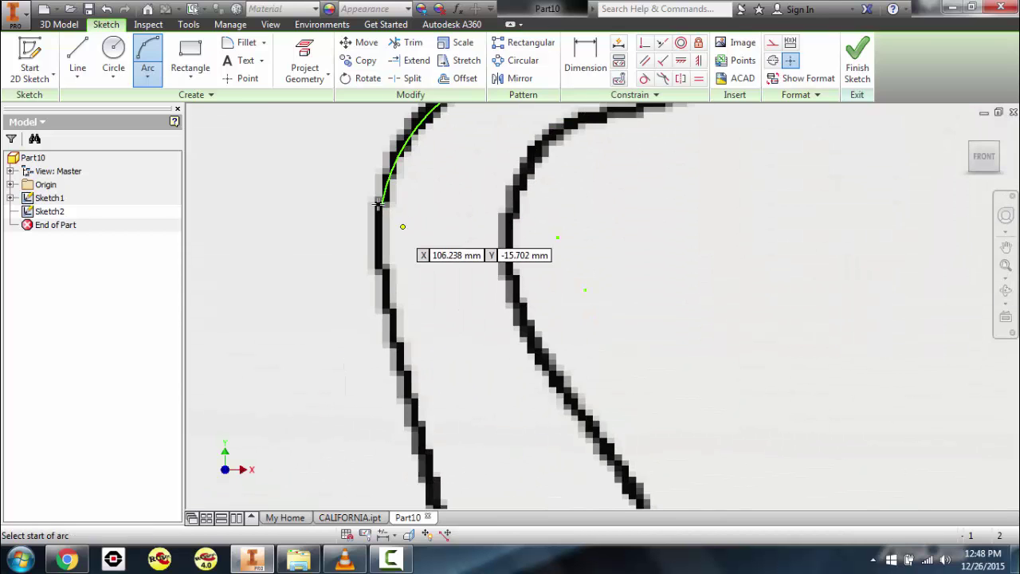
pyautogui.click(392, 217)
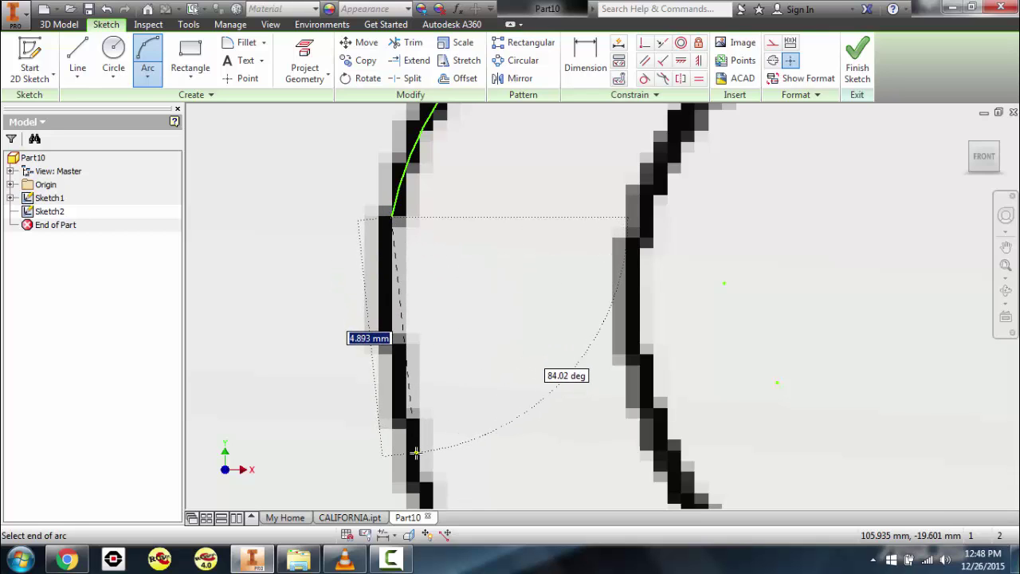
pyautogui.click(415, 453)
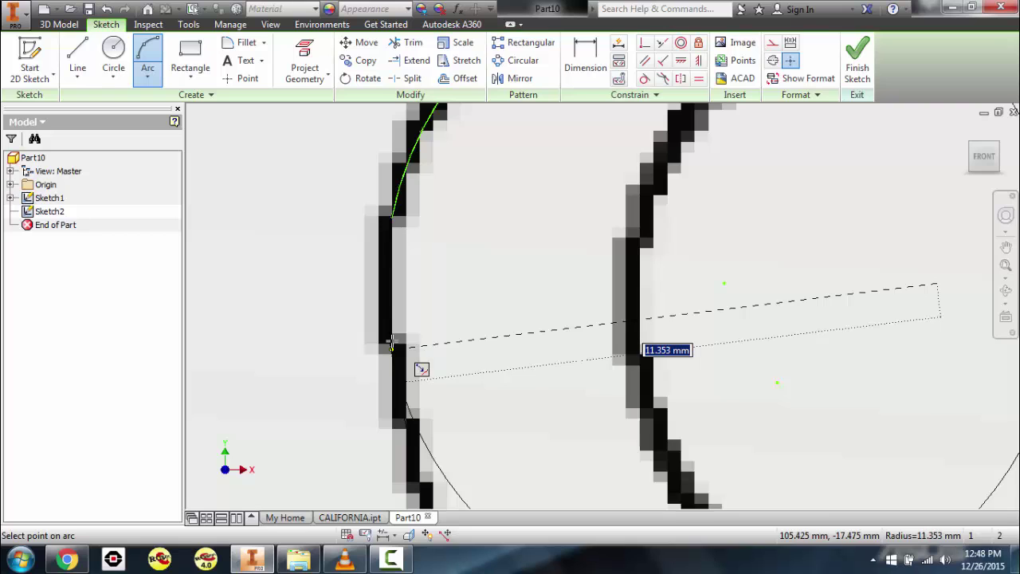
pyautogui.click(392, 345)
# Trace the slanted stretch of the tentacle's left edge with a fourth three-point arc starting at the previous arc's lower end.
pyautogui.press('F2')
pyautogui.moveTo(421, 403); pyautogui.dragTo(362, 66)
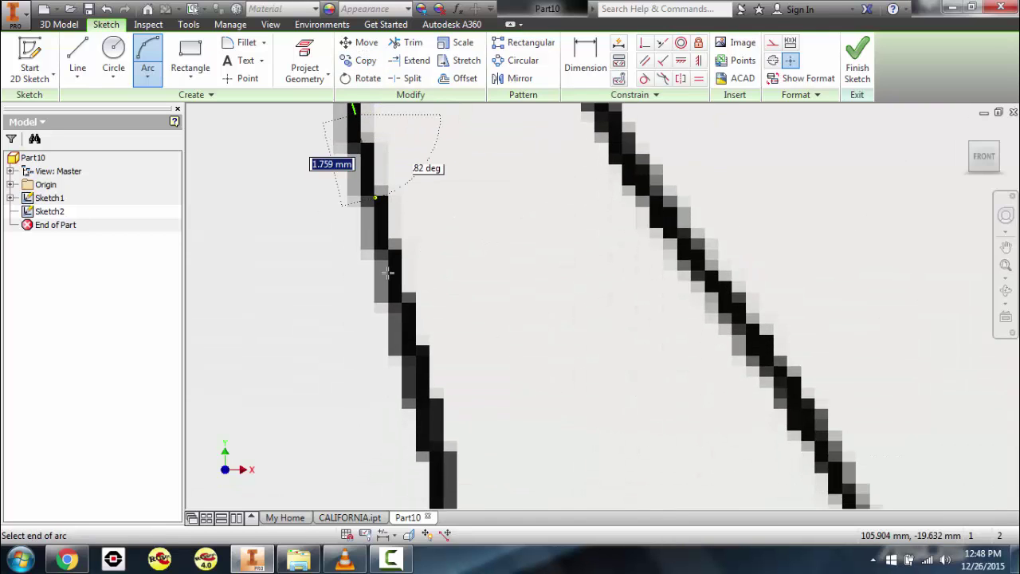
pyautogui.click(407, 341)
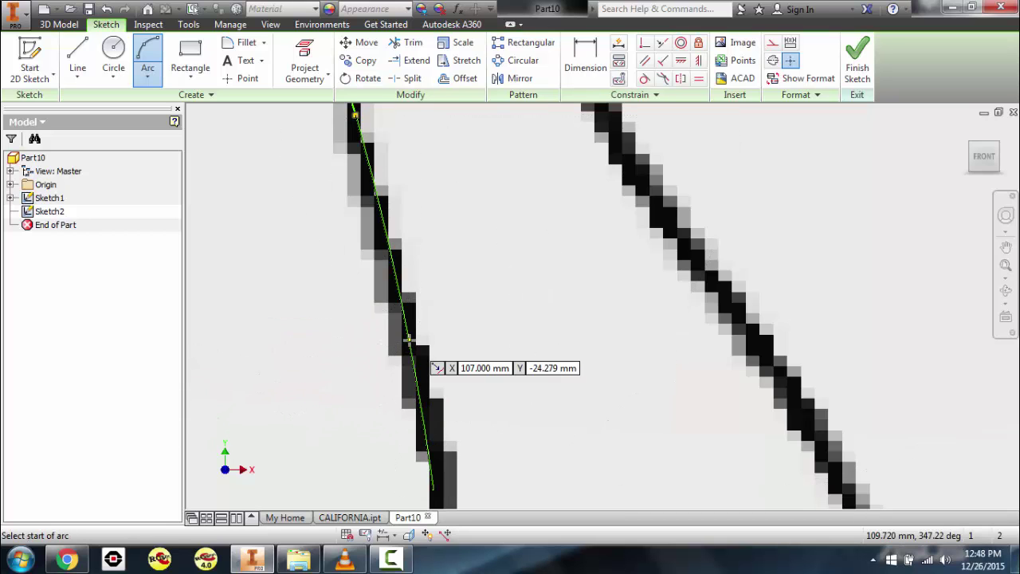
pyautogui.scroll(-5, 410, 342)
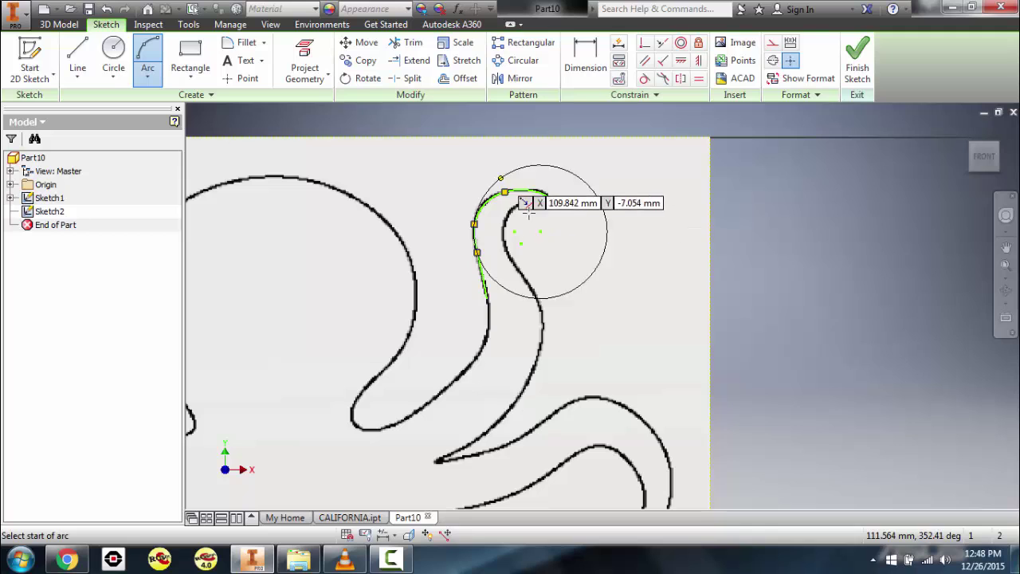